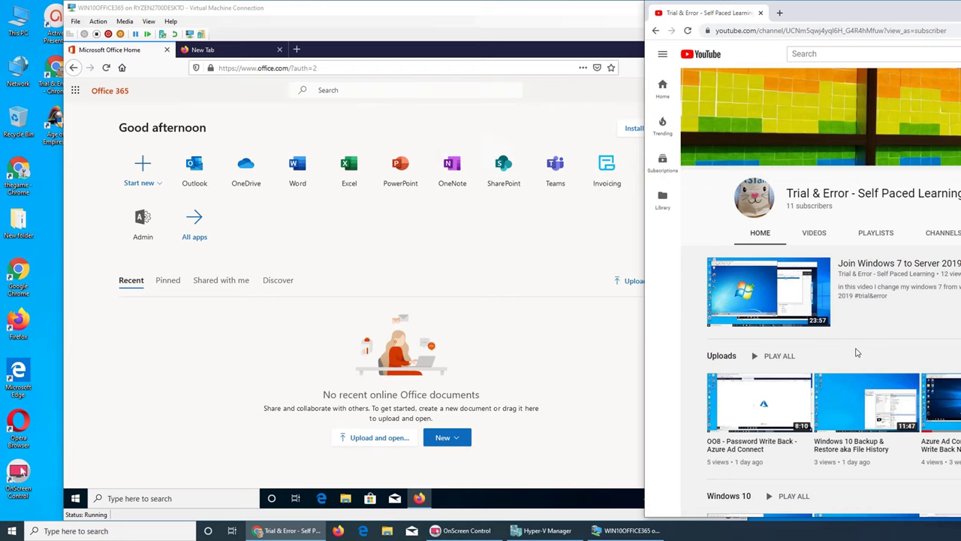
Scroll the YouTube channel page, view its VIDEOS list, then close the channel window
scroll(863, 345, "down", 1)
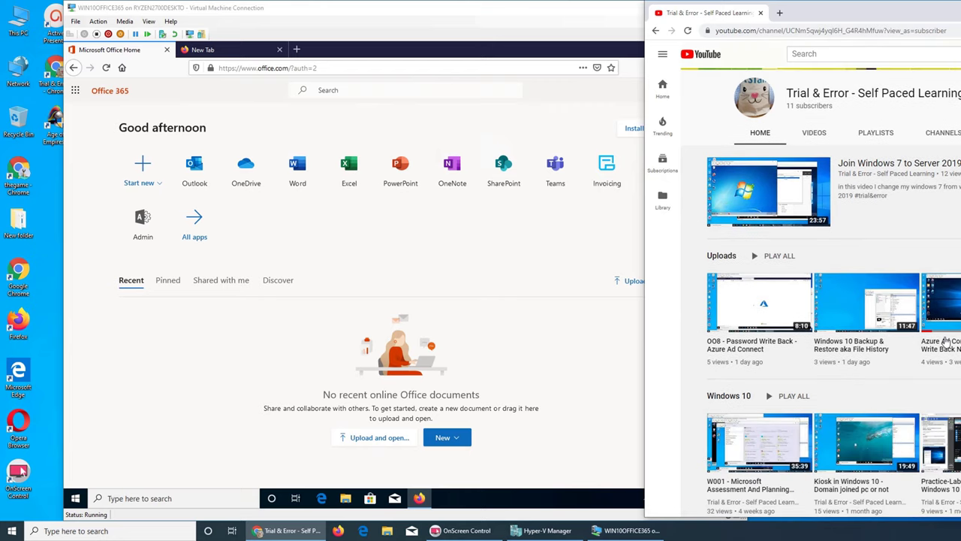
left_click(816, 135)
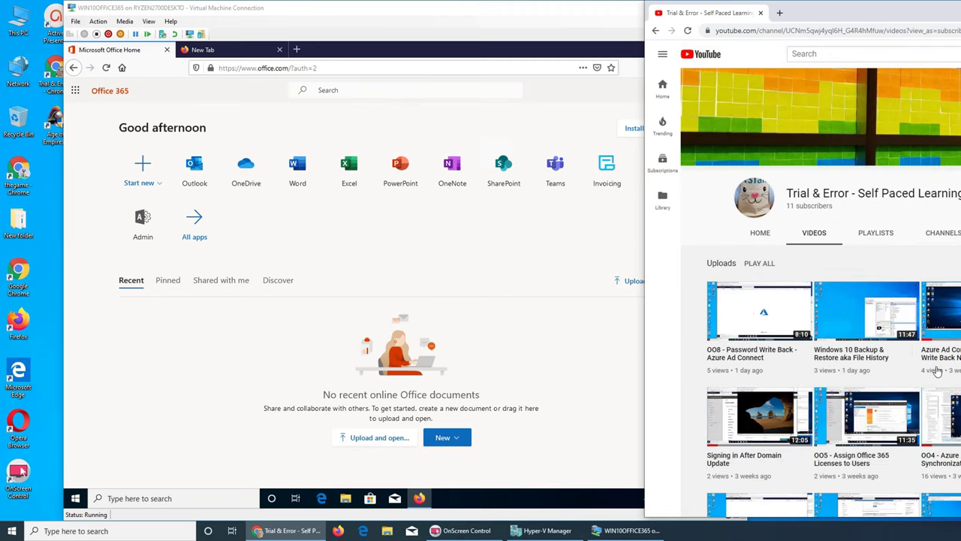
left_click_drag(871, 13, 227, 13)
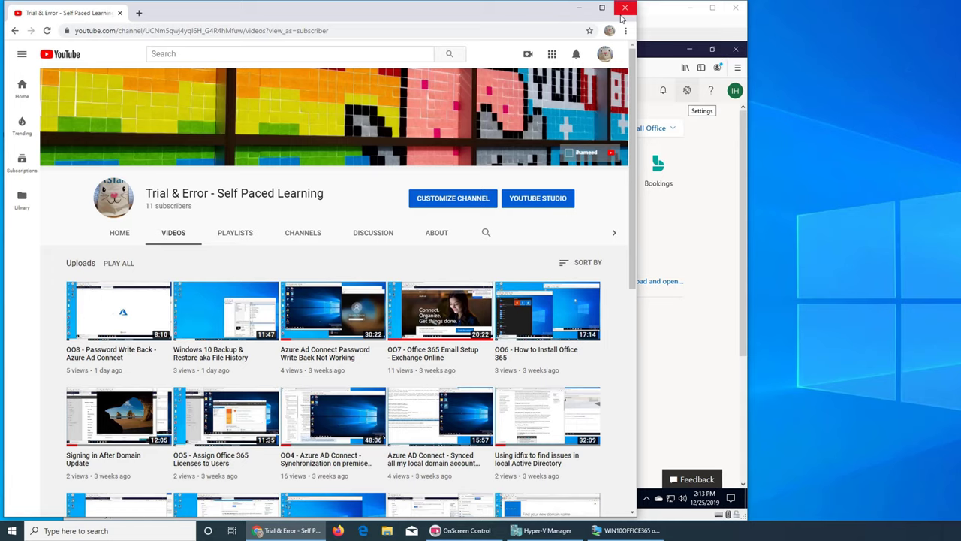
left_click(624, 9)
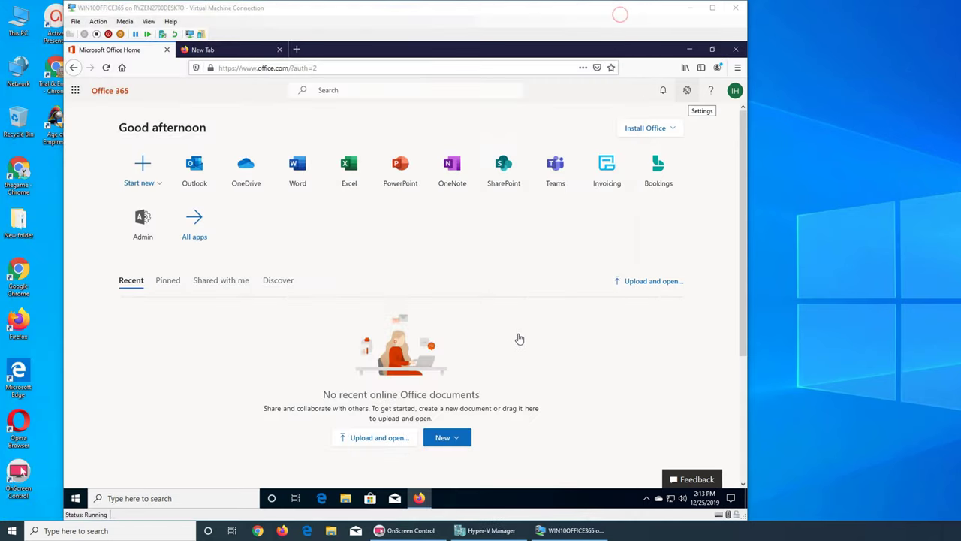
Open the Microsoft 365 admin center from the Admin tile, scroll its home page, then return to Hyper-V Manager
left_click(148, 228)
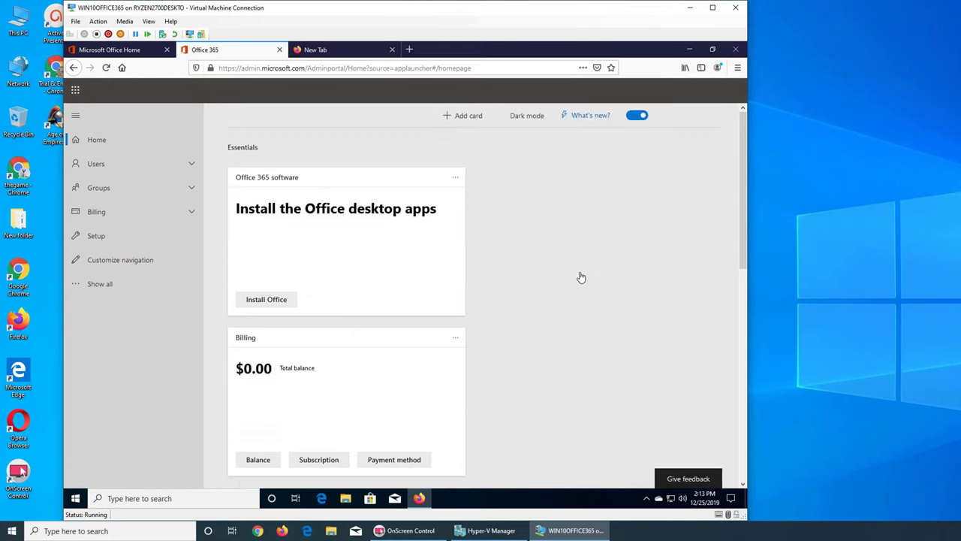
scroll(575, 278, "down", 4)
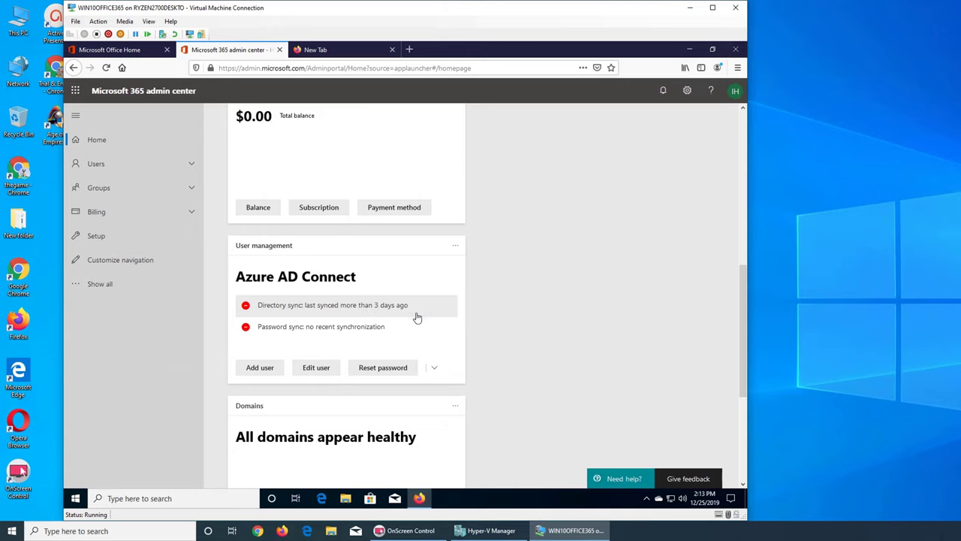
left_click(488, 533)
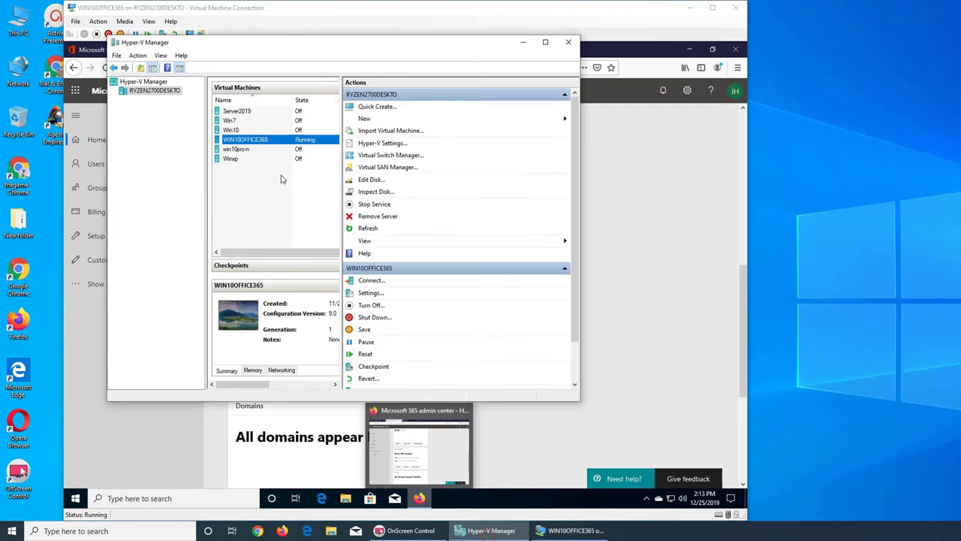
Start the Server2019 VM and open its connection window, moving it right to uncover the admin center
left_click(238, 113)
right_click(239, 112)
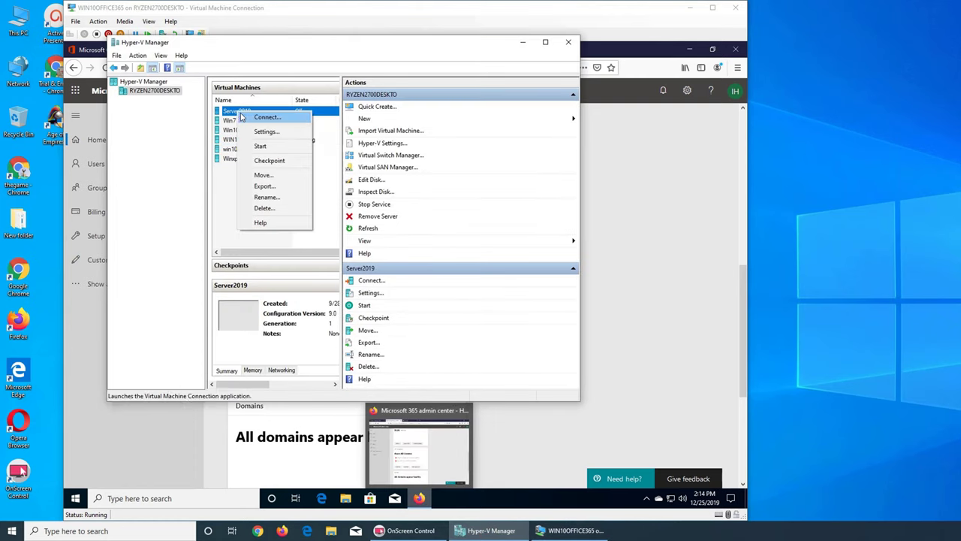
key("Escape")
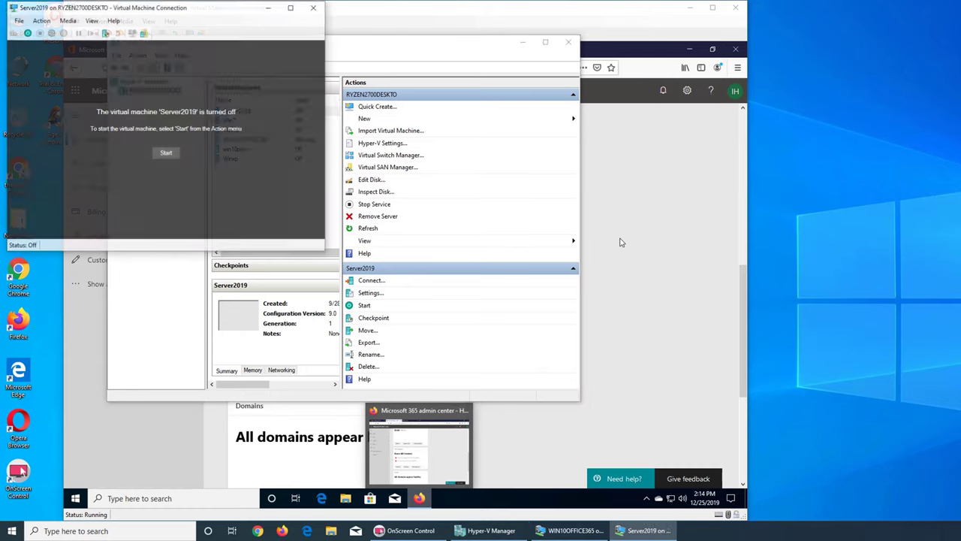
left_click(166, 153)
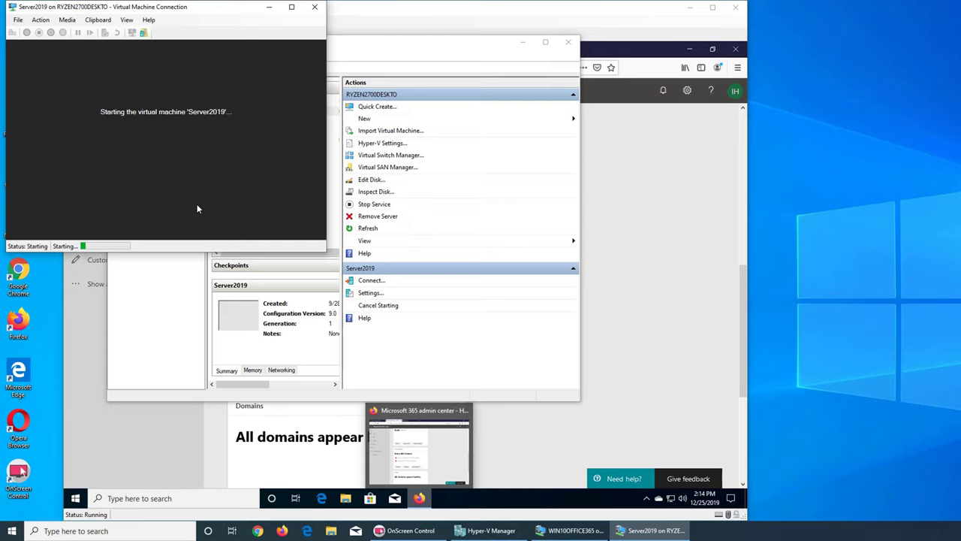
left_click(559, 530)
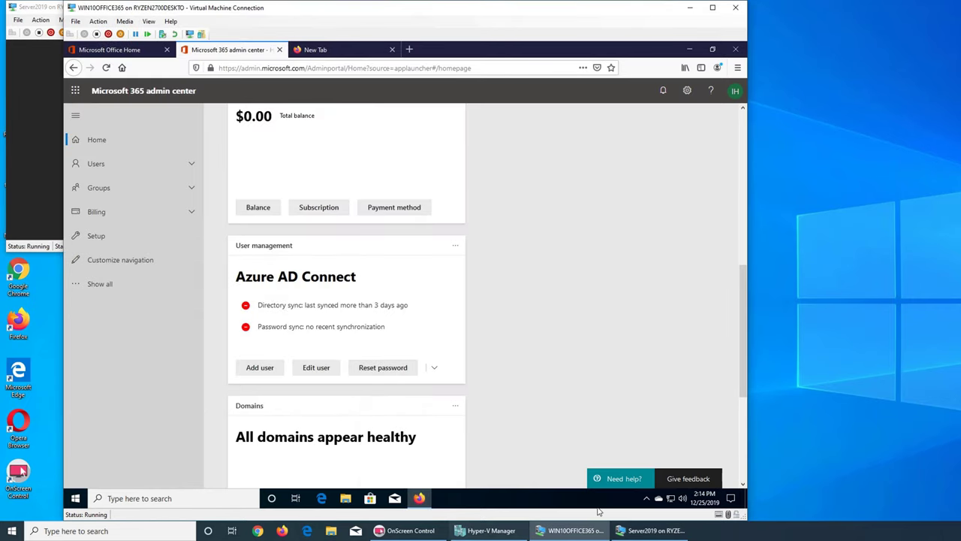
left_click(652, 530)
left_click_drag(321, 14, 678, 36)
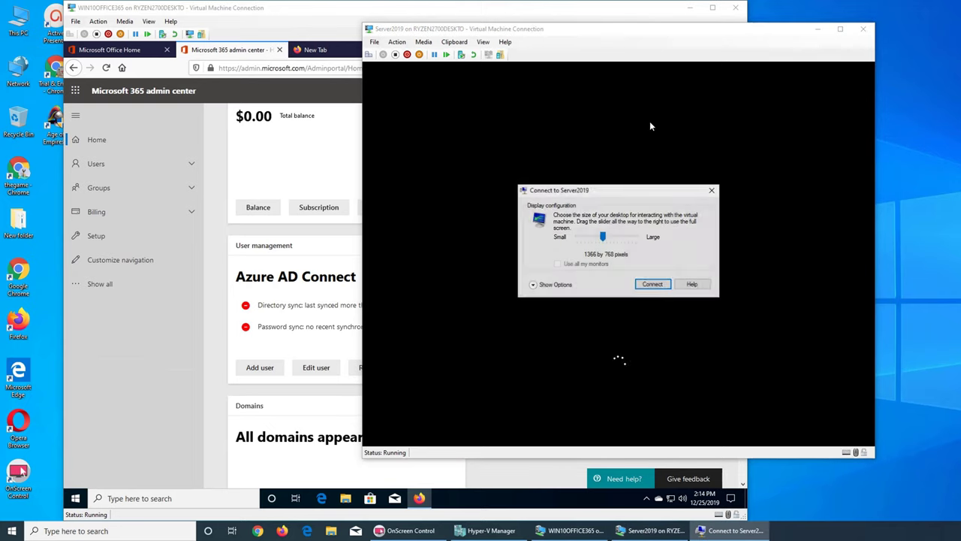
Connect to Server2019 at 1366 by 768 pixels and let it boot while checking the admin center
left_click(652, 284)
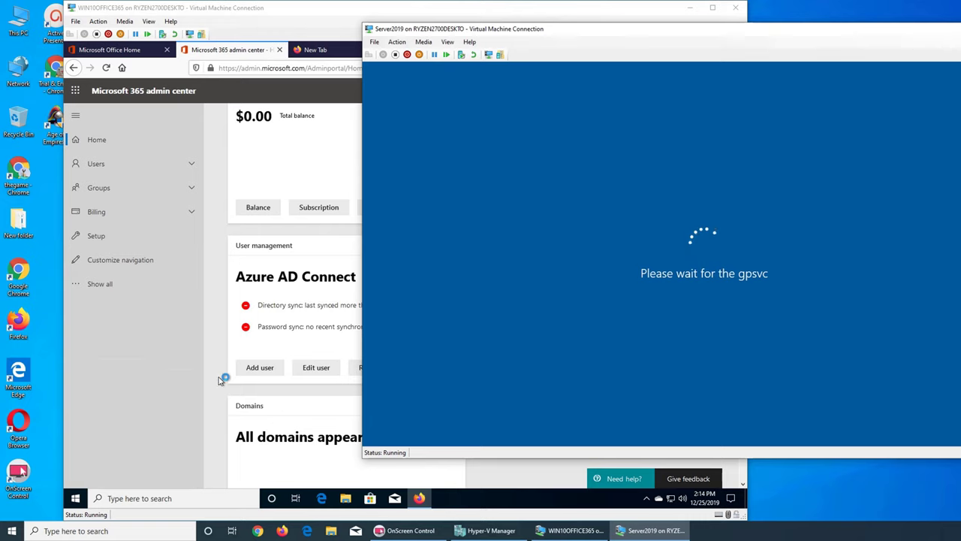
left_click(202, 377)
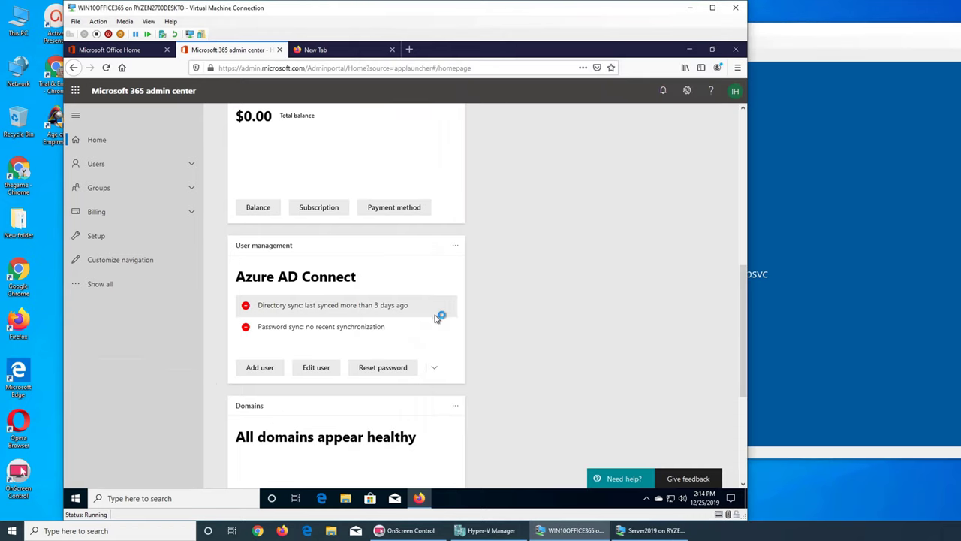
scroll(375, 329, "up", 6)
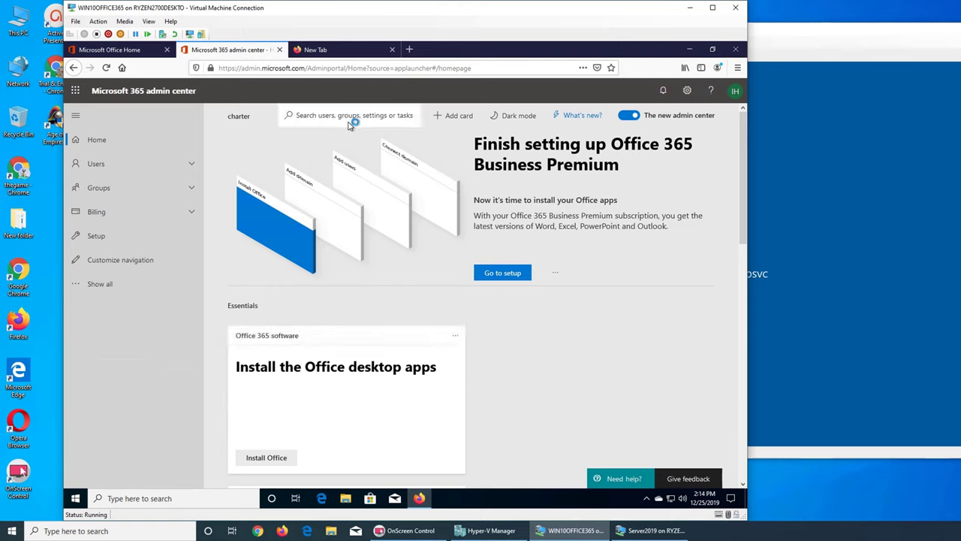
left_click(653, 531)
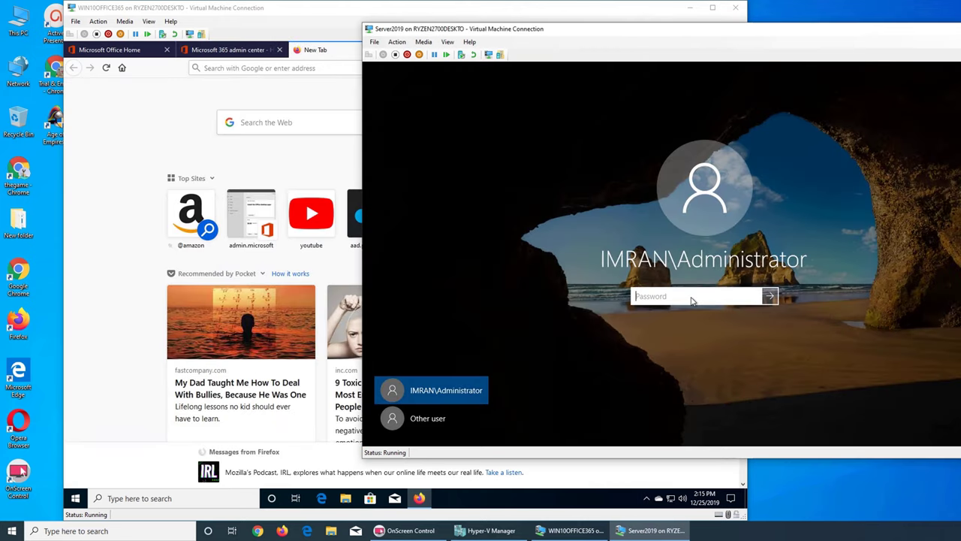
Sign in to Server2019 with the Administrator password, check the admin center, then return to the server
type("P")
key("Return")
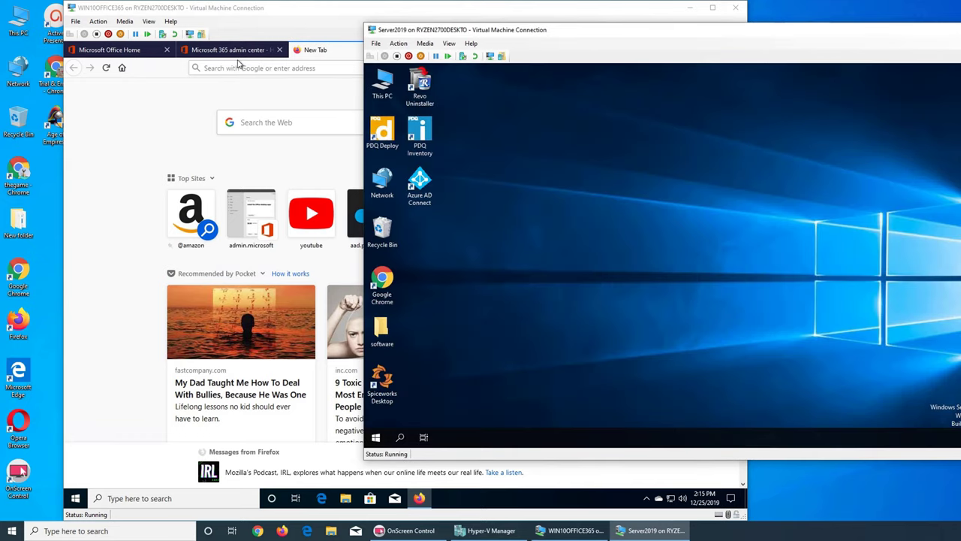
left_click(222, 51)
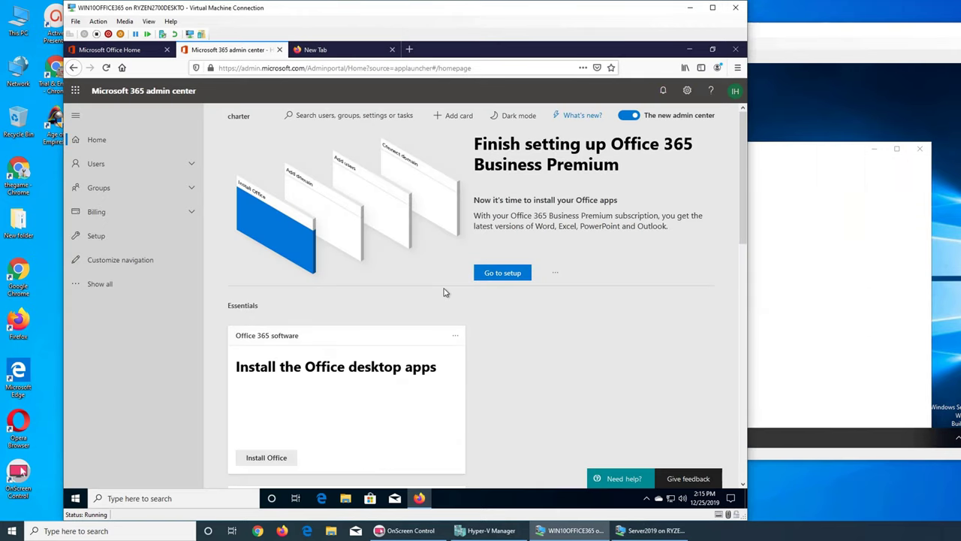
scroll(516, 304, "down", 5)
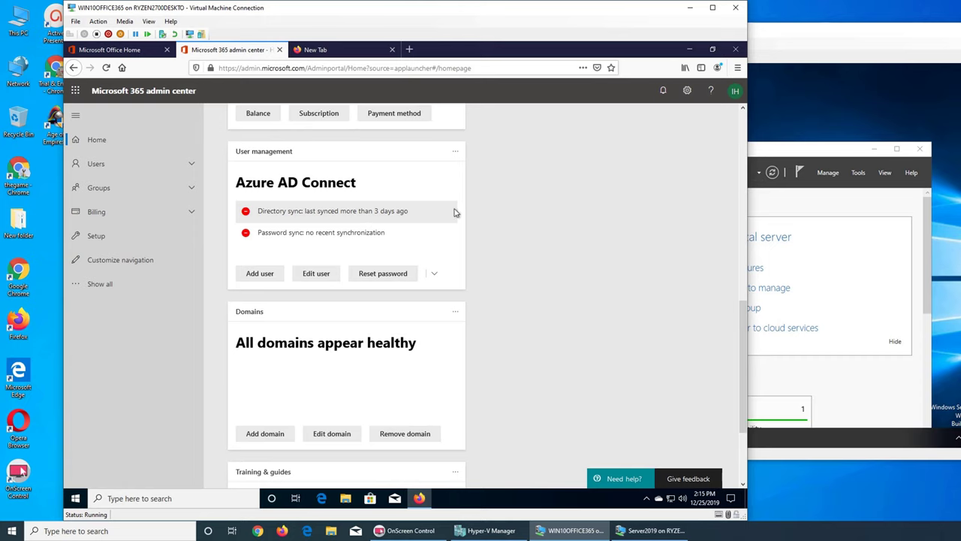
left_click(798, 131)
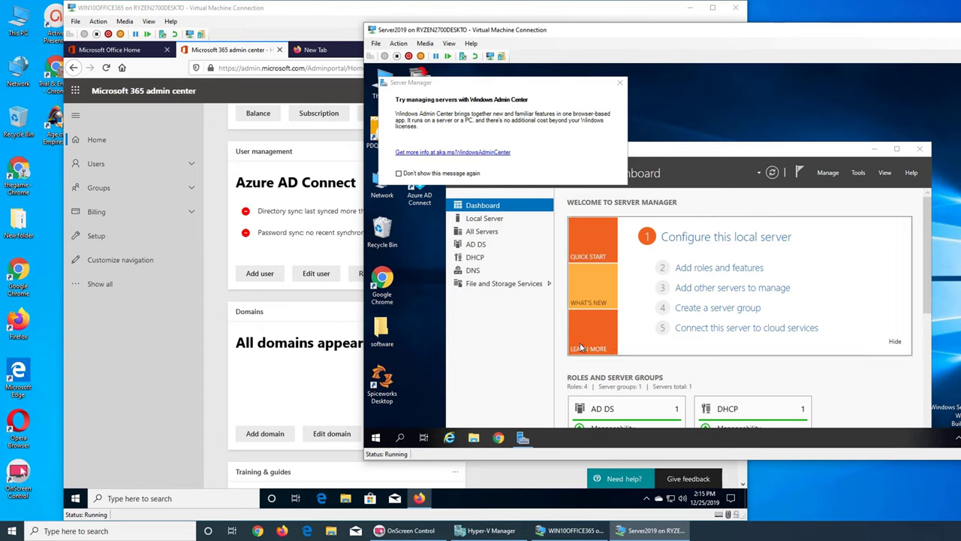
Dismiss the Windows Admin Center notice and launch Azure AD Connect from the Server2019 desktop
left_click(620, 83)
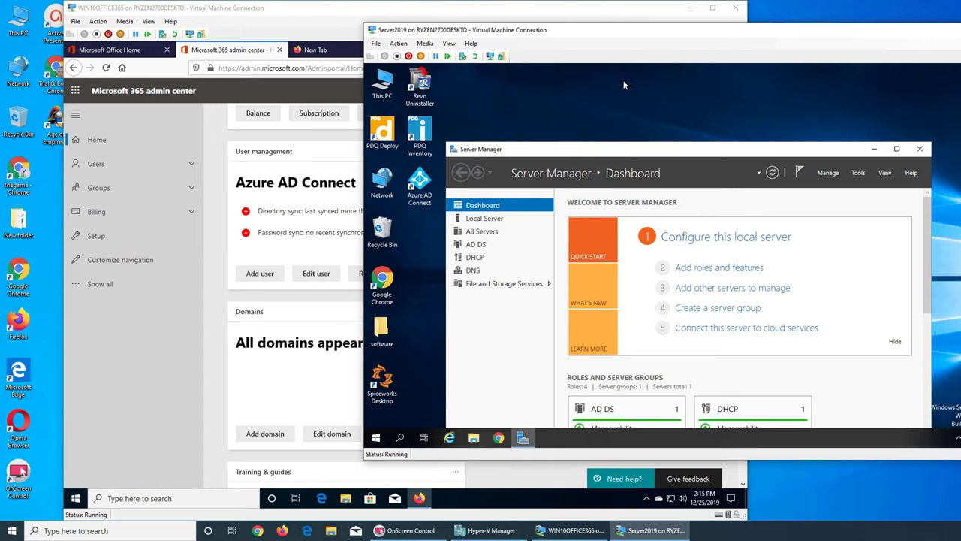
left_click(418, 196)
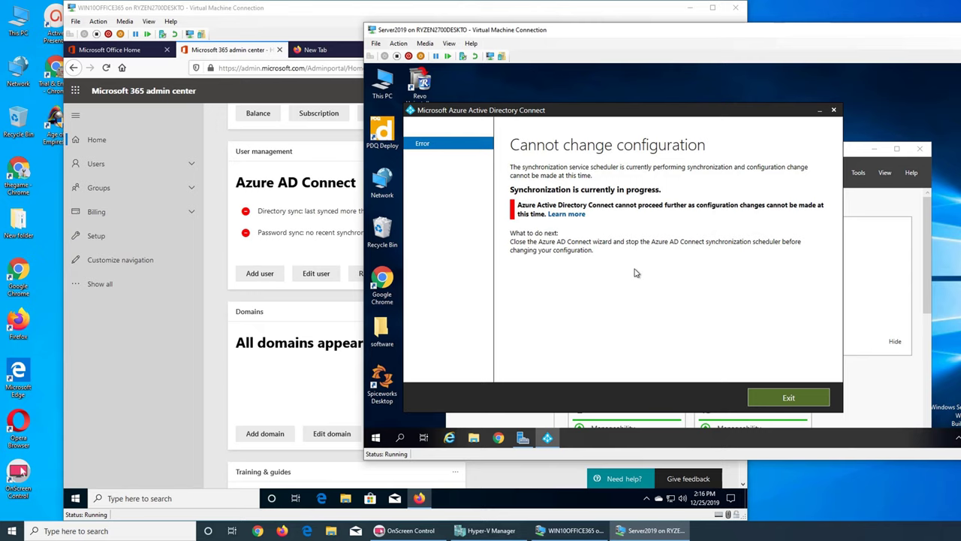
Exit the sync-in-progress error and confirm the admin center still shows last sync over 3 days ago
left_click(833, 110)
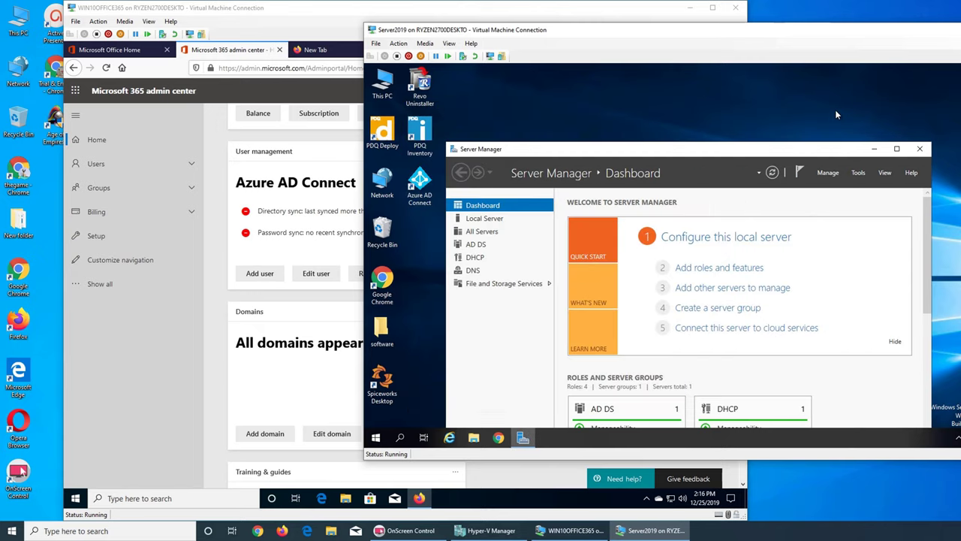
left_click(296, 308)
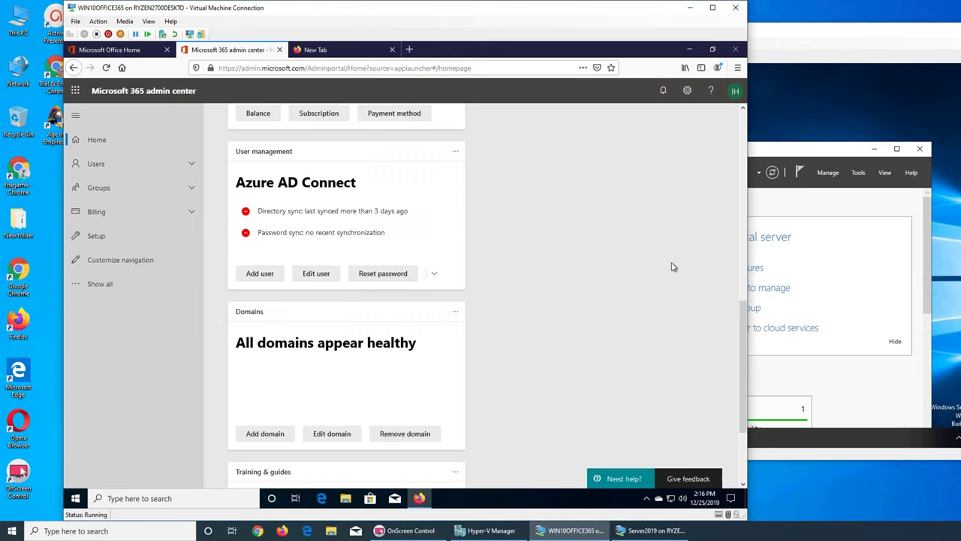
scroll(631, 267, "up", 8)
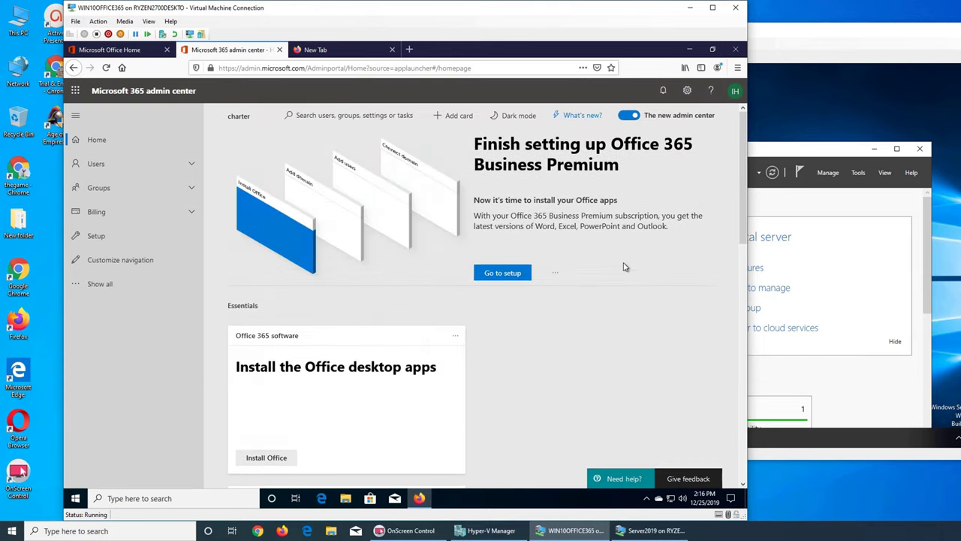
scroll(621, 268, "down", 5)
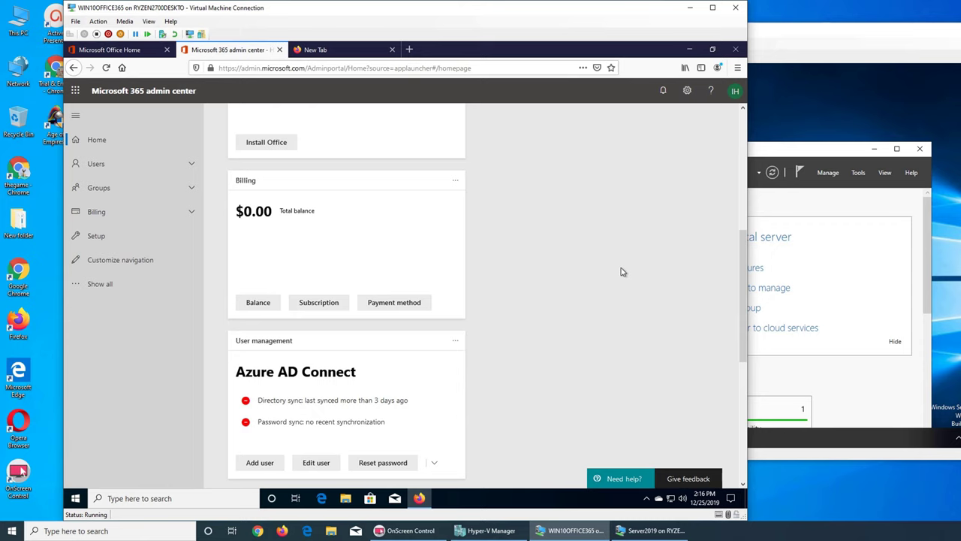
scroll(621, 272, "down", 2)
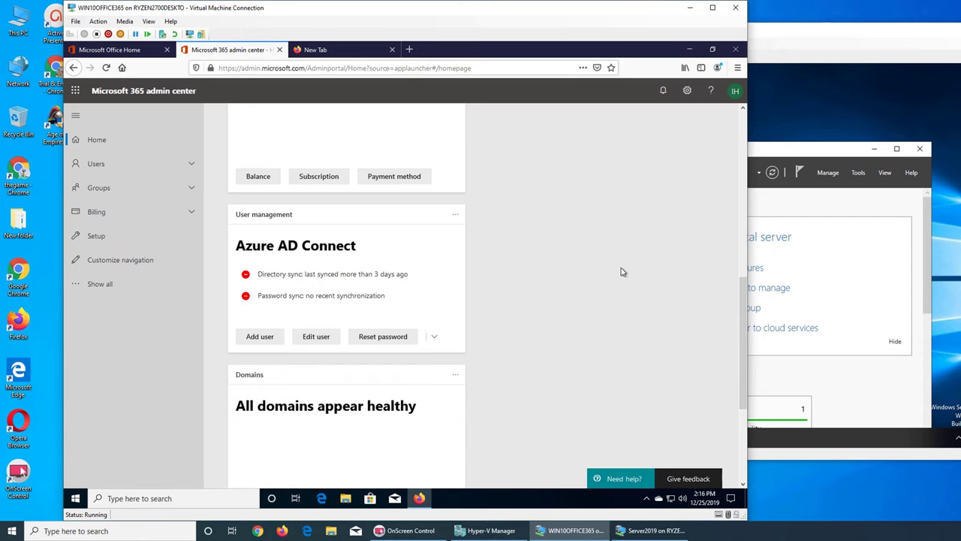
left_click(815, 213)
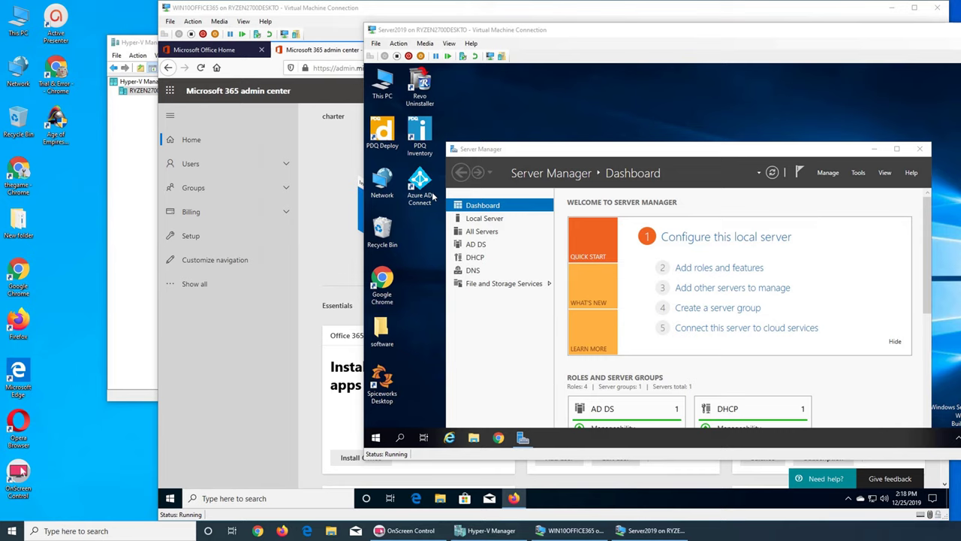
Relaunch Azure AD Connect and choose Customize synchronization options from the Additional tasks list
left_click(422, 188)
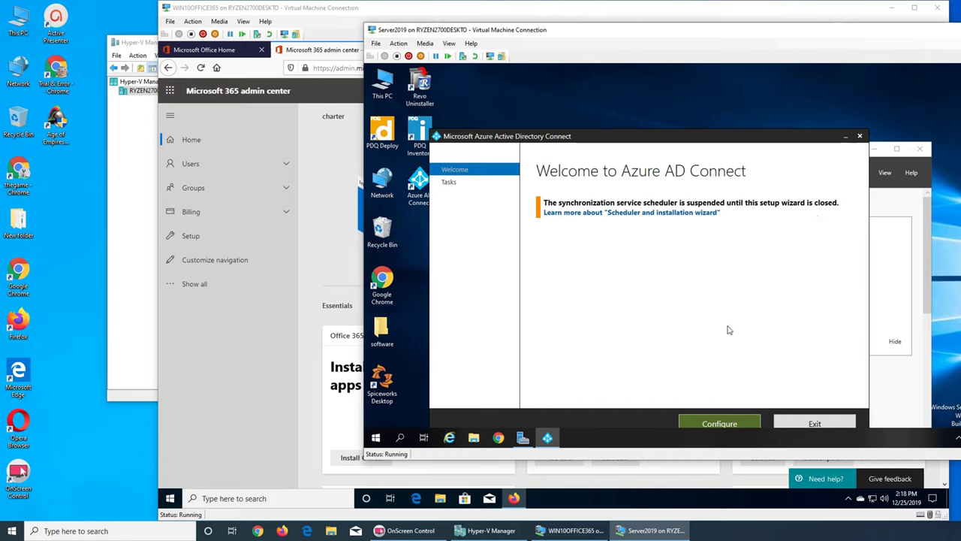
left_click(718, 423)
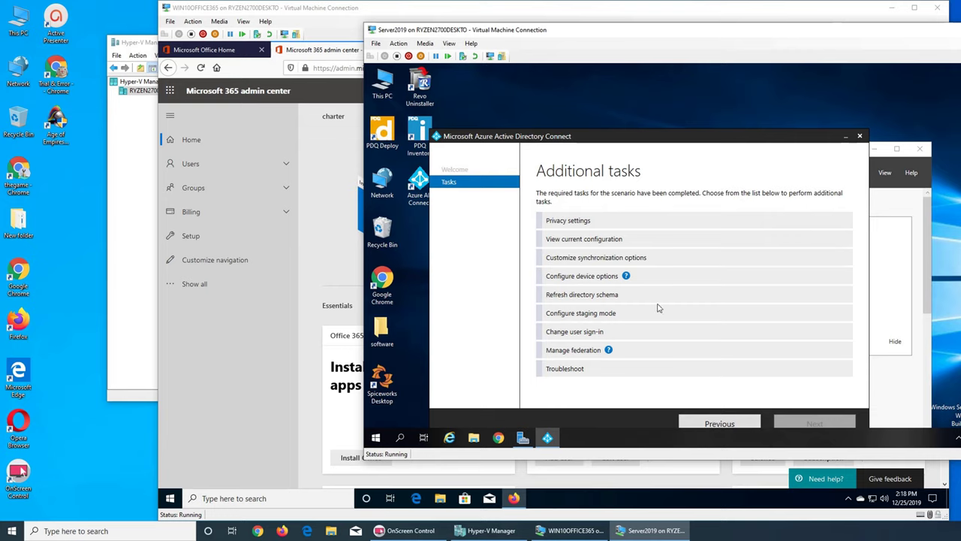
left_click(595, 257)
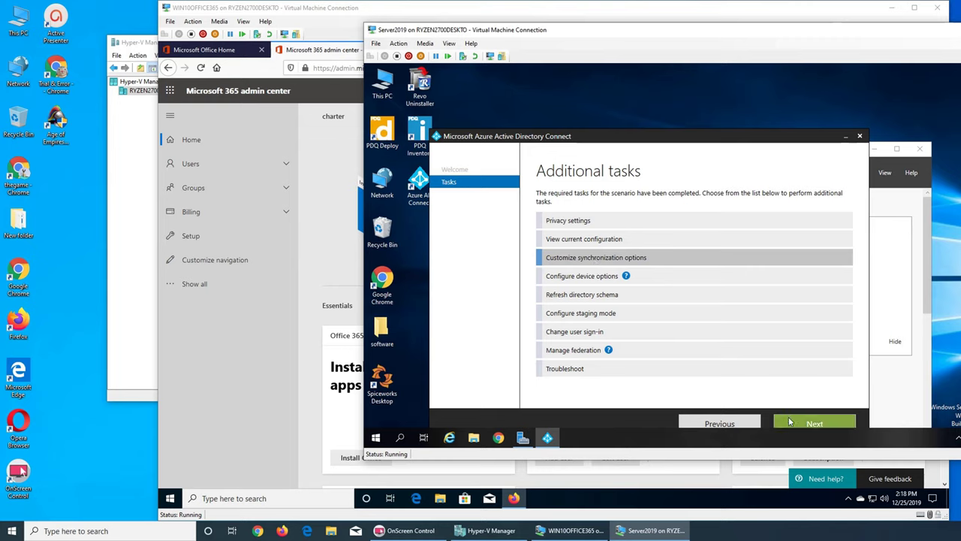
left_click(790, 422)
Enter the Azure AD global administrator password and retry signing in after it is rejected
left_click(581, 254)
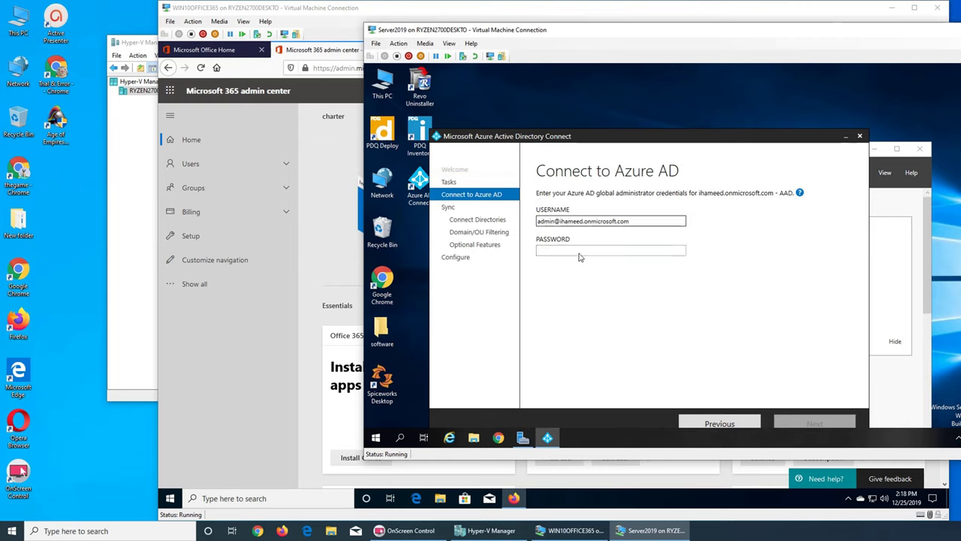
type("******")
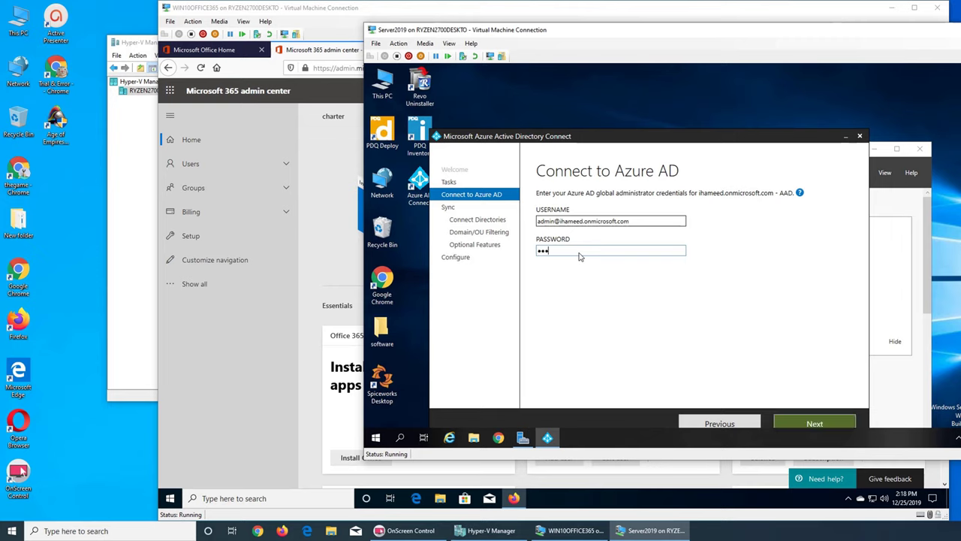
type("*")
key("Return")
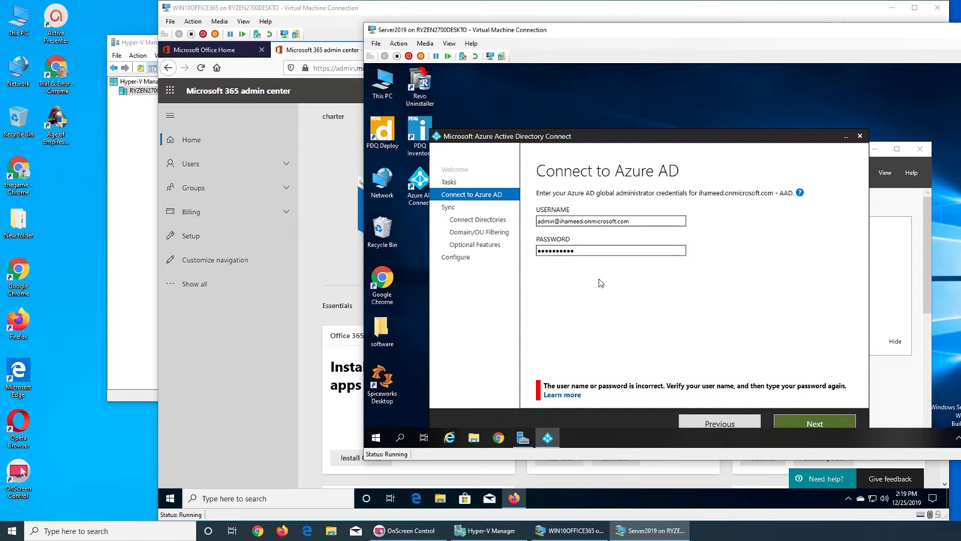
double_click(559, 254)
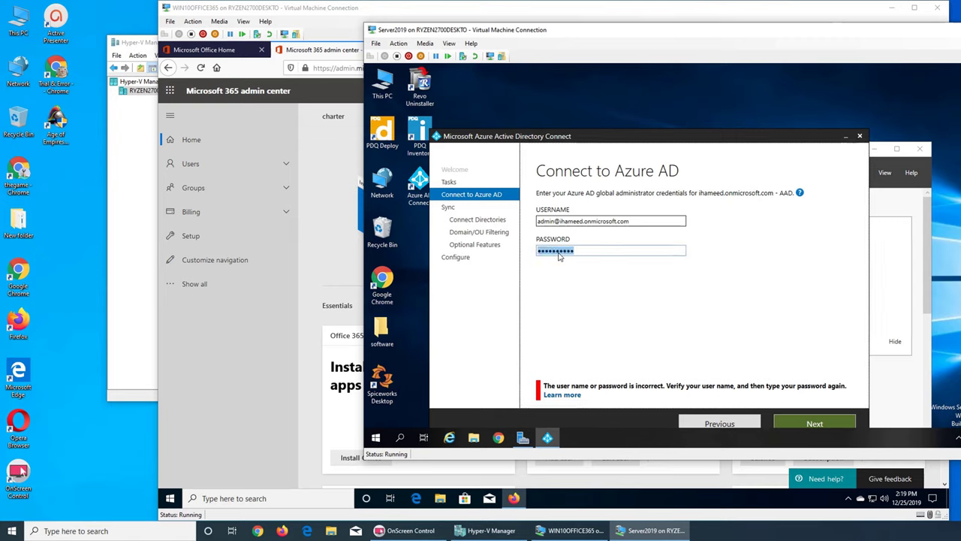
type("Pa")
key("Return")
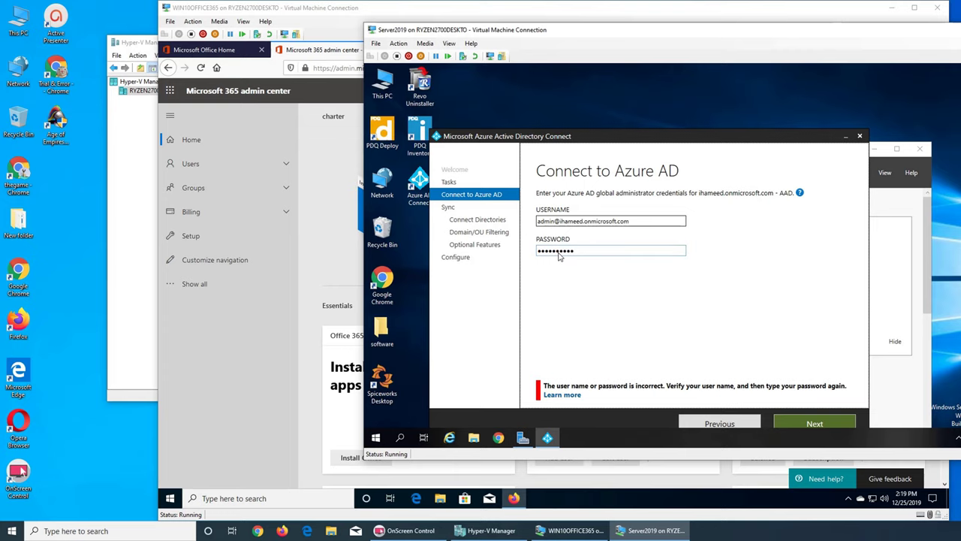
double_click(563, 254)
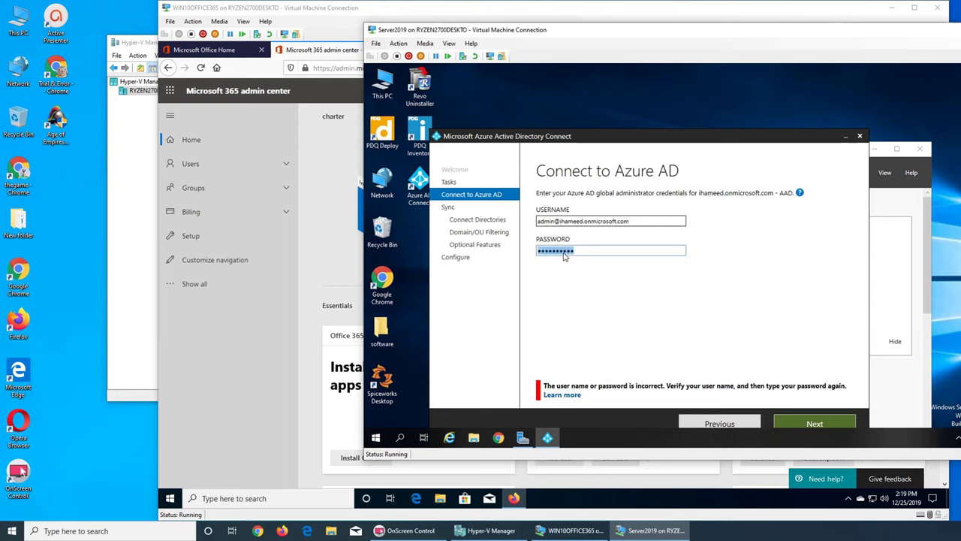
type("Password1")
left_click(807, 424)
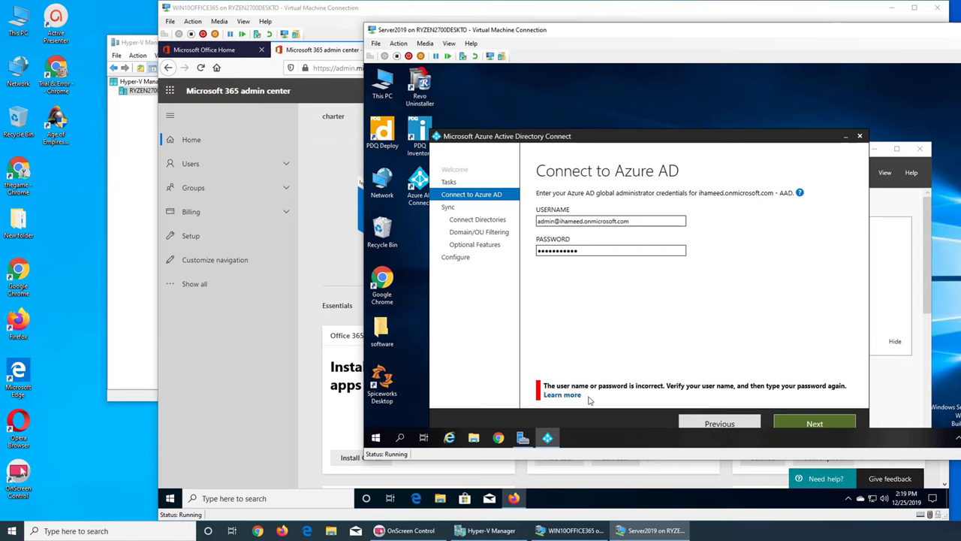
Correct the administrator username, re-enter the password, and submit the credentials again
double_click(573, 251)
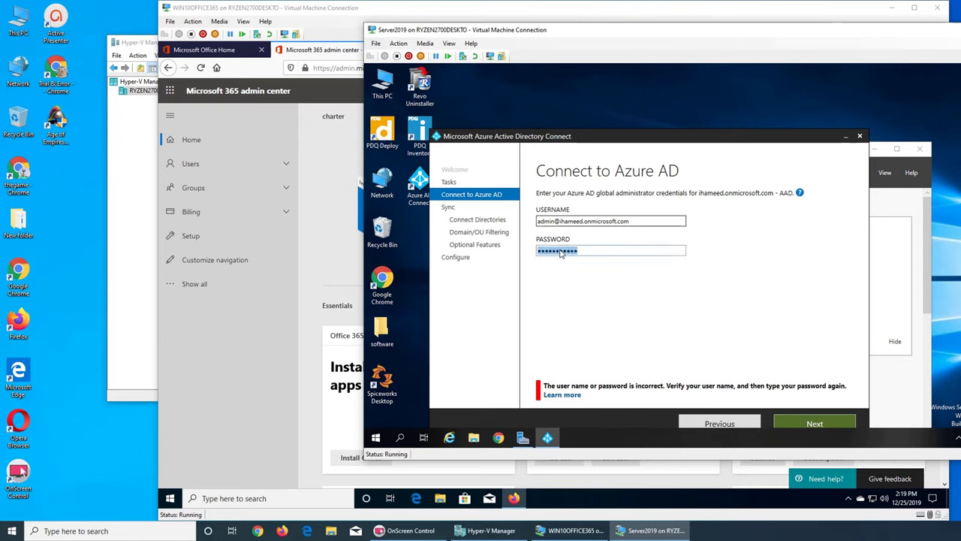
key("BackSpace")
left_click(643, 224)
type("dd")
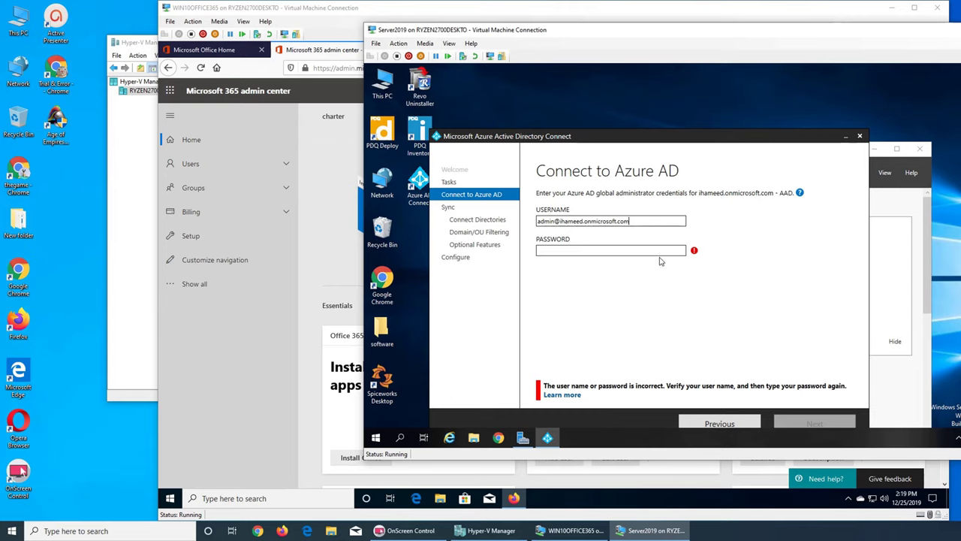
key("Tab")
type("••••••")
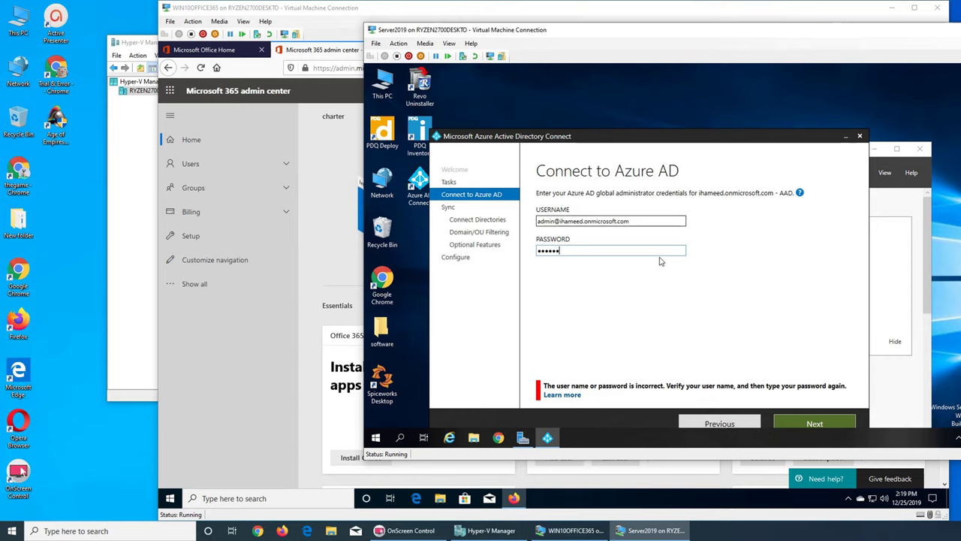
type("••")
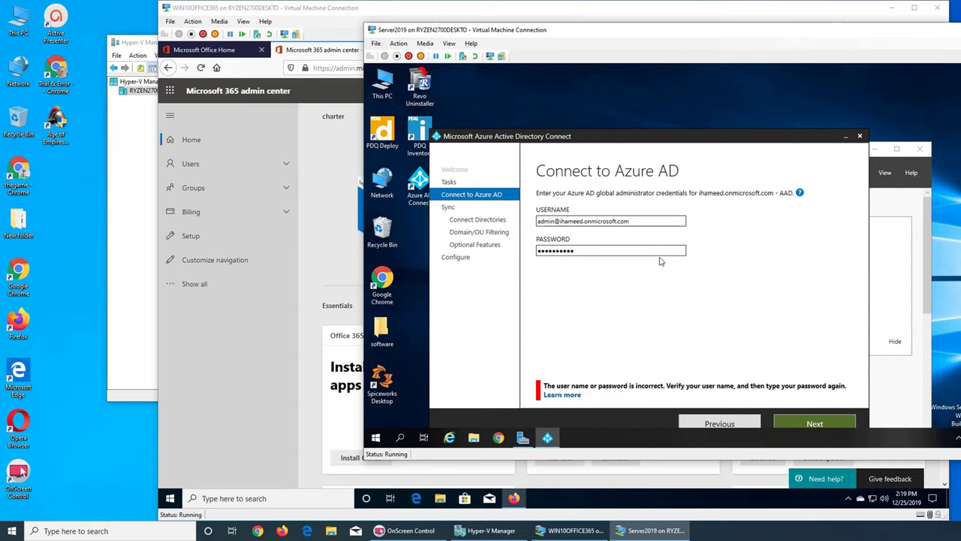
left_click(655, 254)
type("••")
key("Return")
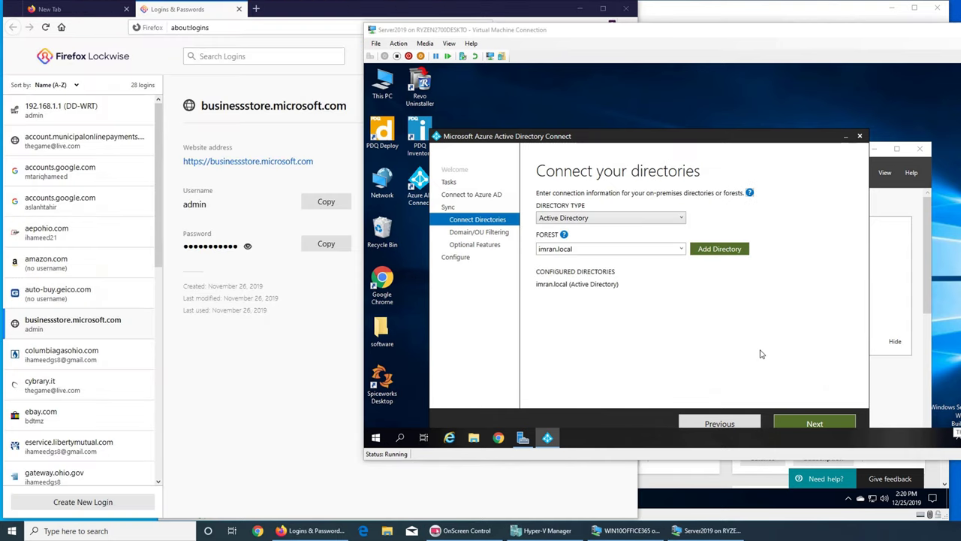
Review the saved Microsoft login in Firefox, close the Logins & Passwords tab, and minimize Firefox
left_click(237, 10)
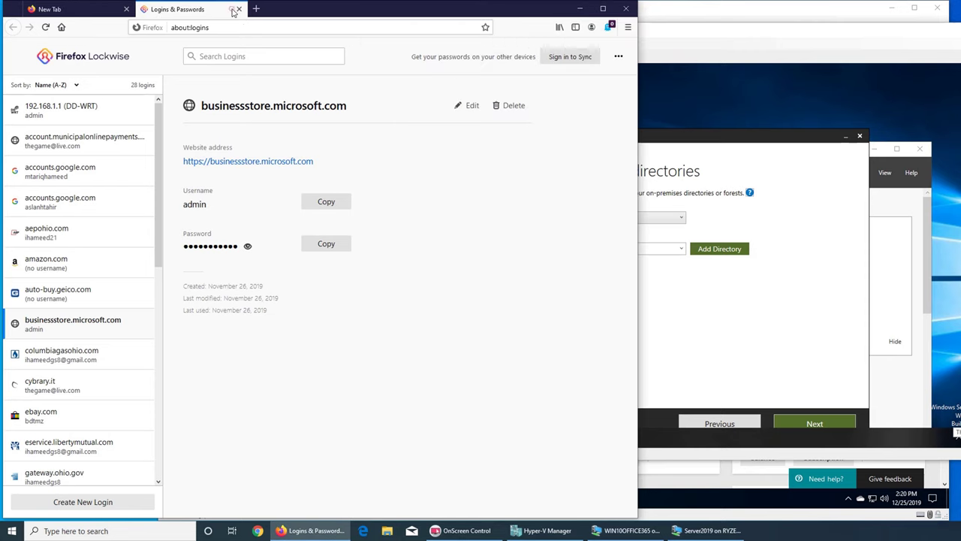
left_click(239, 9)
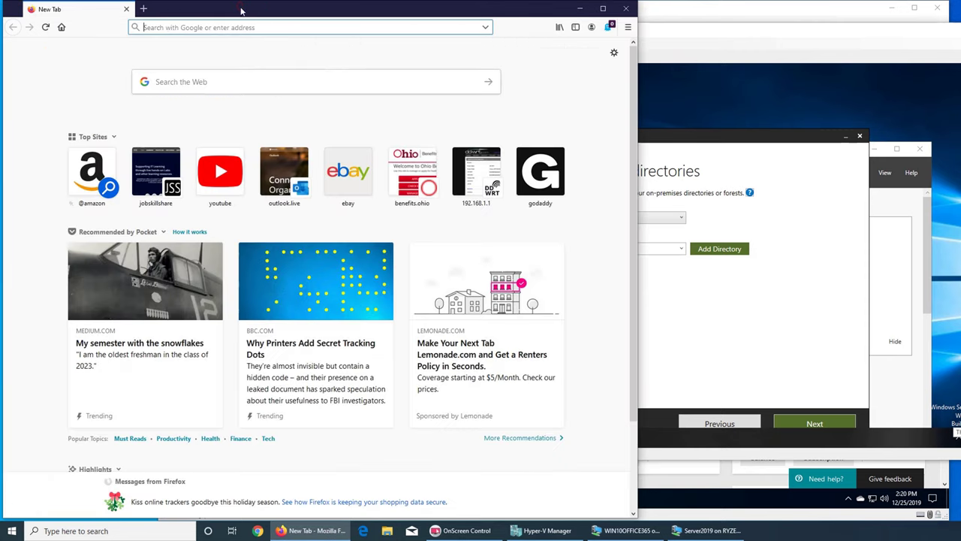
left_click(579, 8)
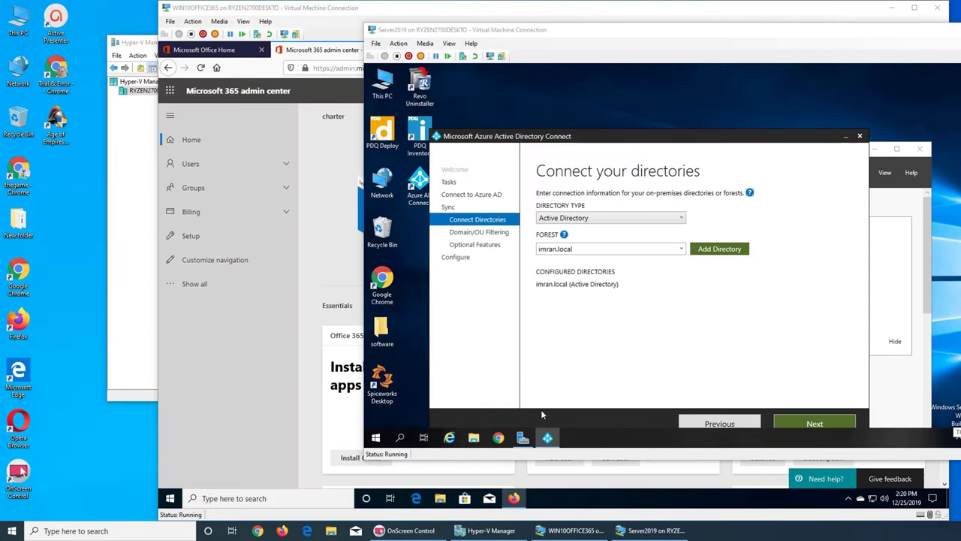
Move past directories and OU filtering to Optional features with password hash sync and password writeback enabled
left_click(787, 425)
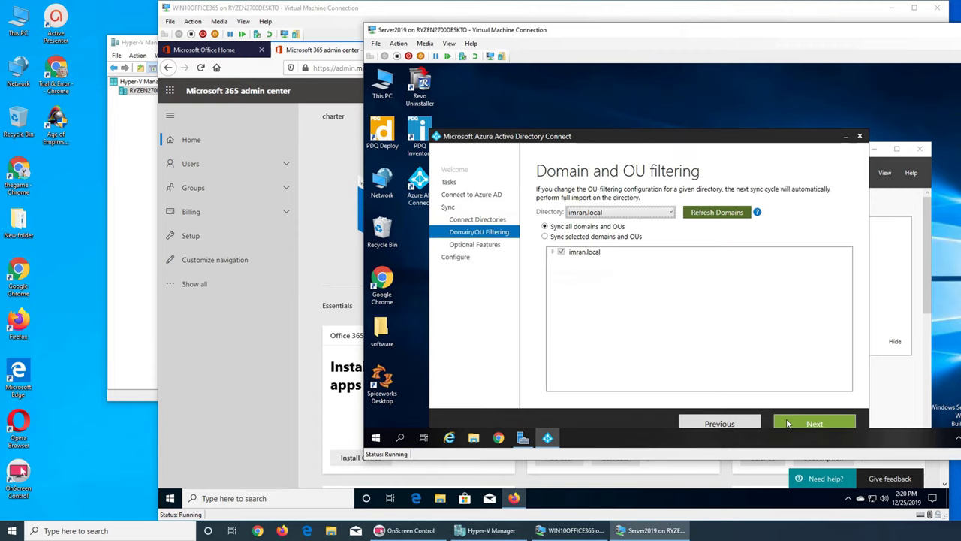
left_click(790, 424)
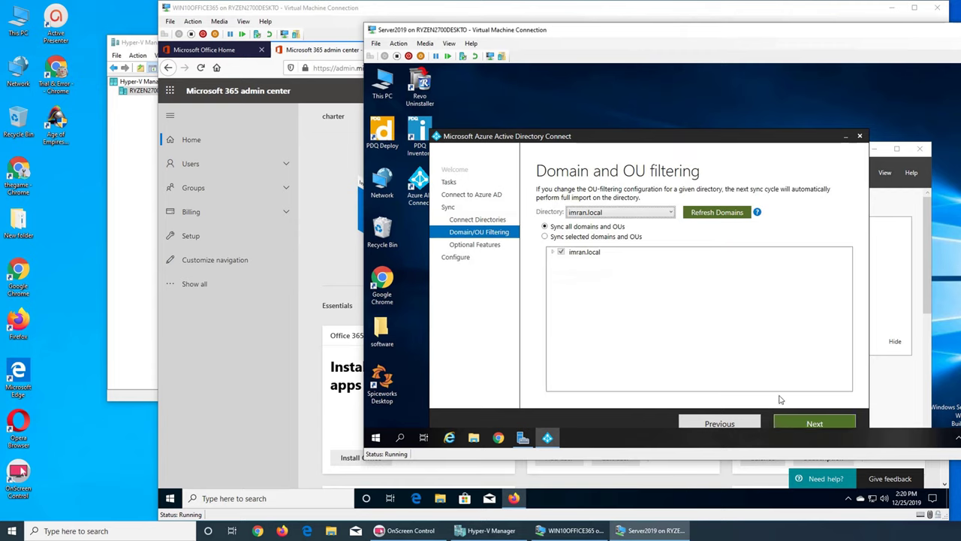
left_click(814, 424)
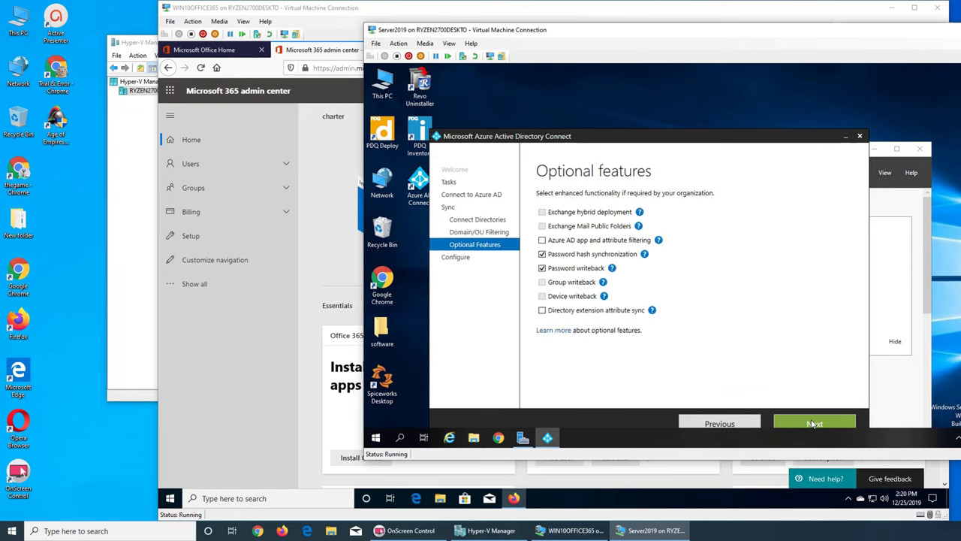
mouse_move(566, 285)
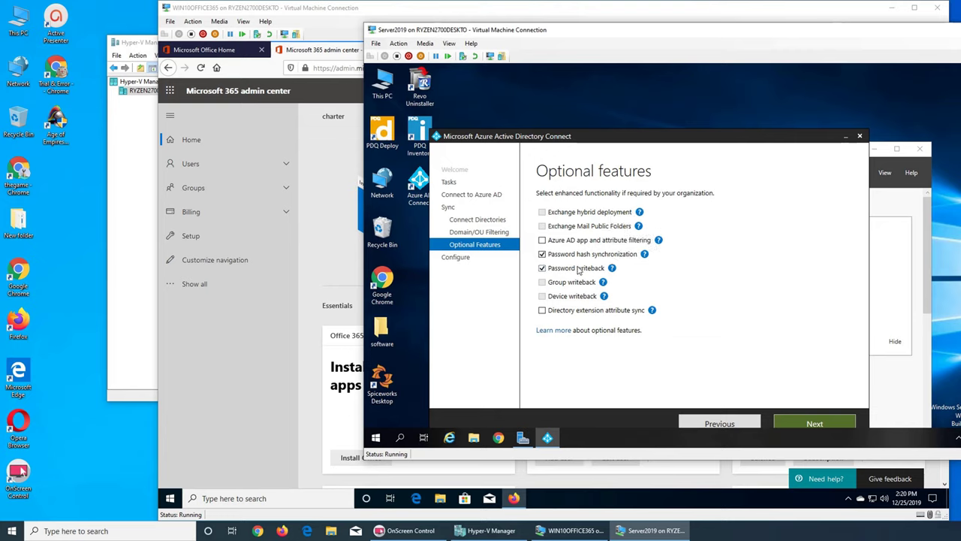
mouse_move(618, 268)
Apply the sync configuration with 'Start the synchronization process' checked, then launch Chrome
left_click(797, 421)
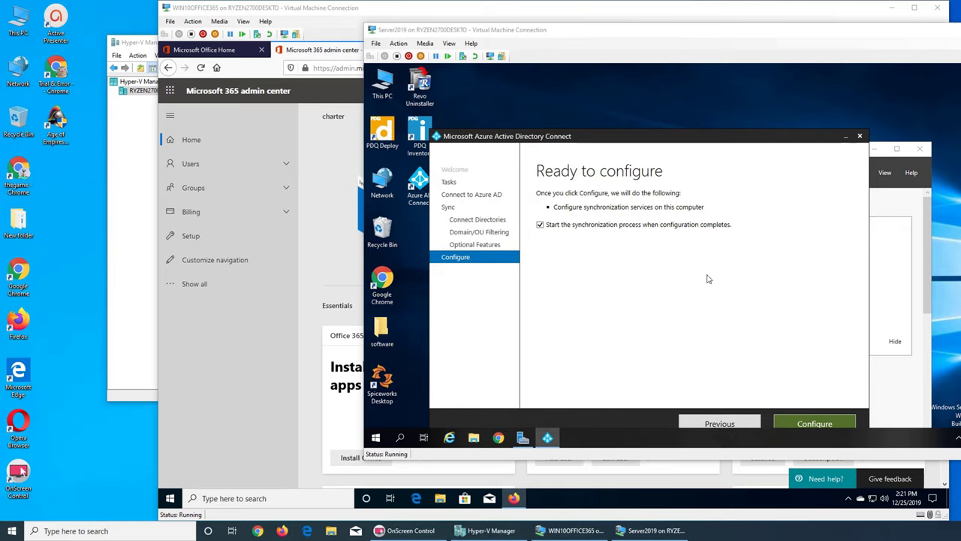
left_click(813, 425)
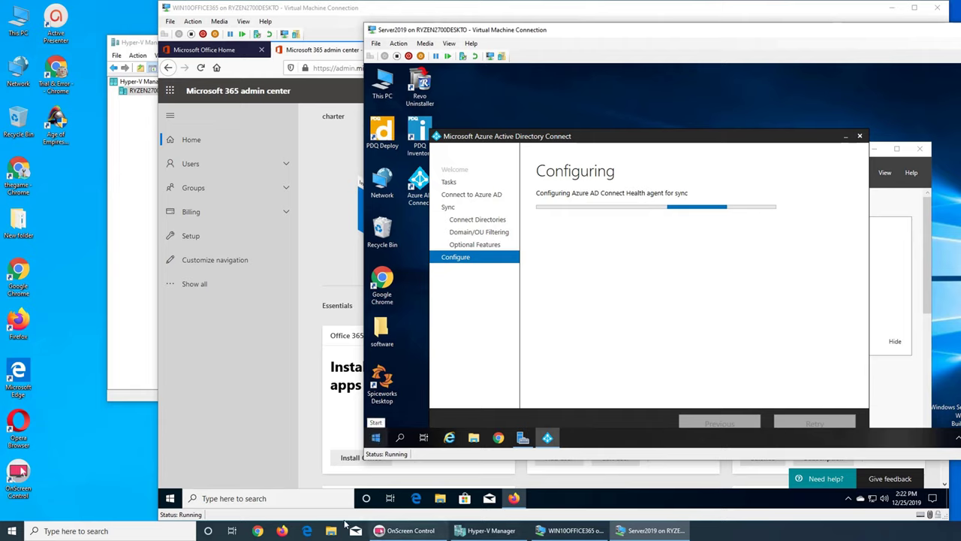
left_click(257, 530)
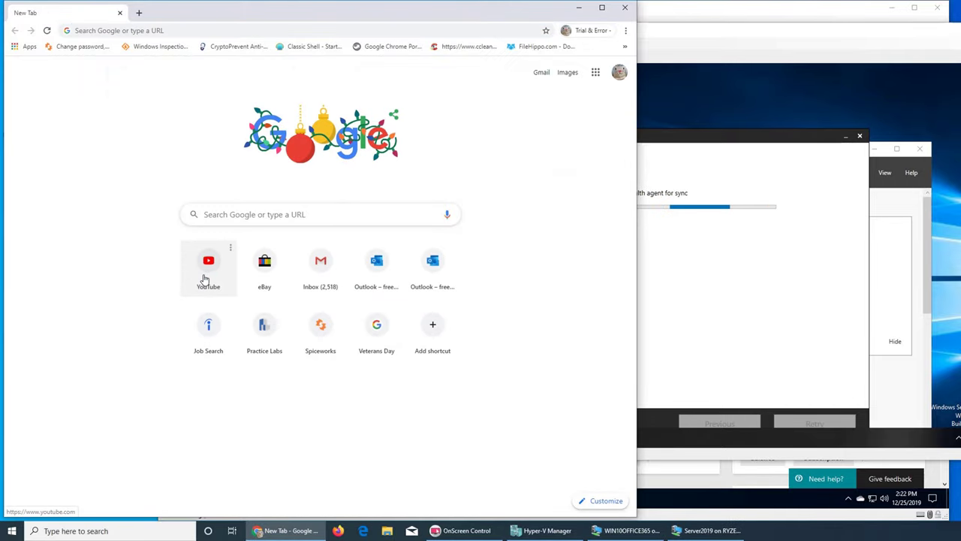
Open YouTube from the new-tab shortcuts and exit the completed Azure AD Connect wizard
left_click(207, 275)
left_click(706, 272)
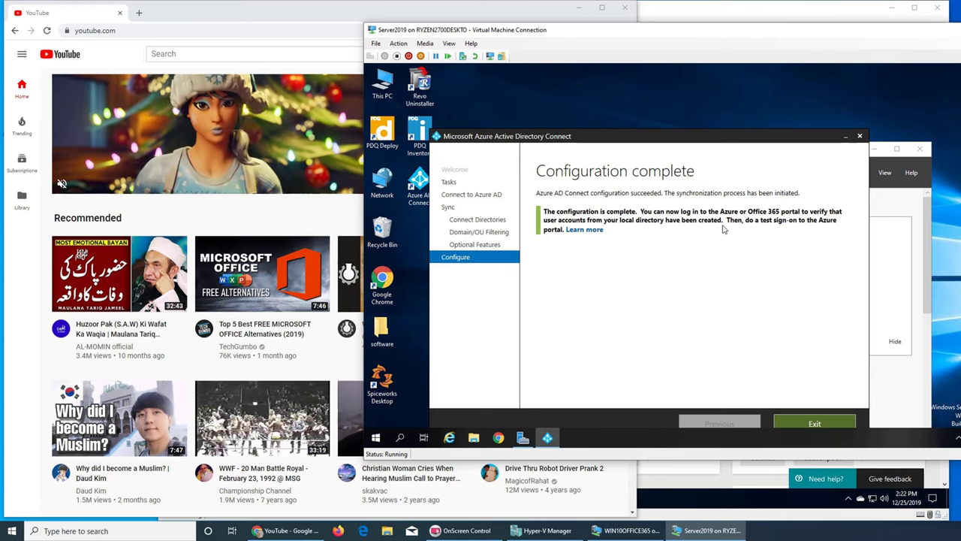
left_click(815, 422)
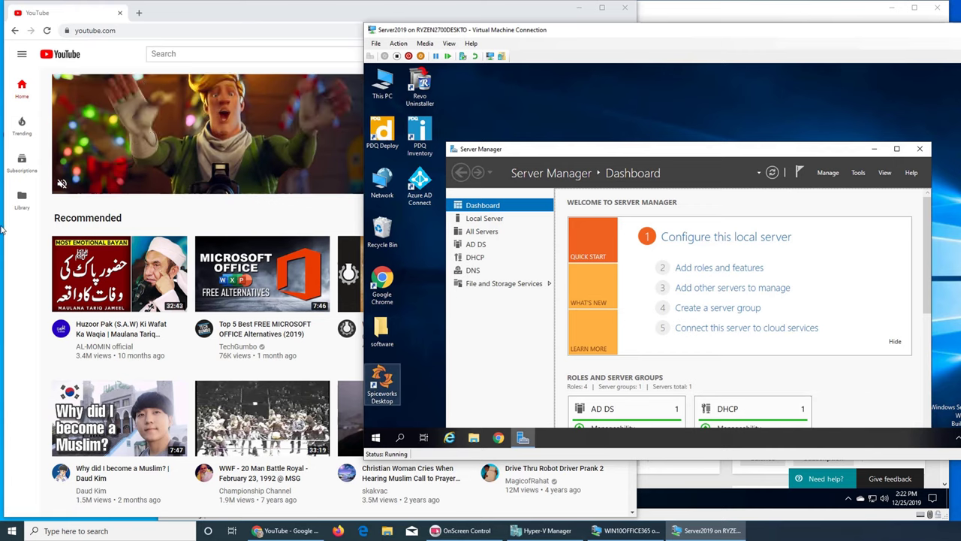
Browse your YouTube channel's Videos tab, then close the Chrome window
left_click(309, 382)
left_click(605, 54)
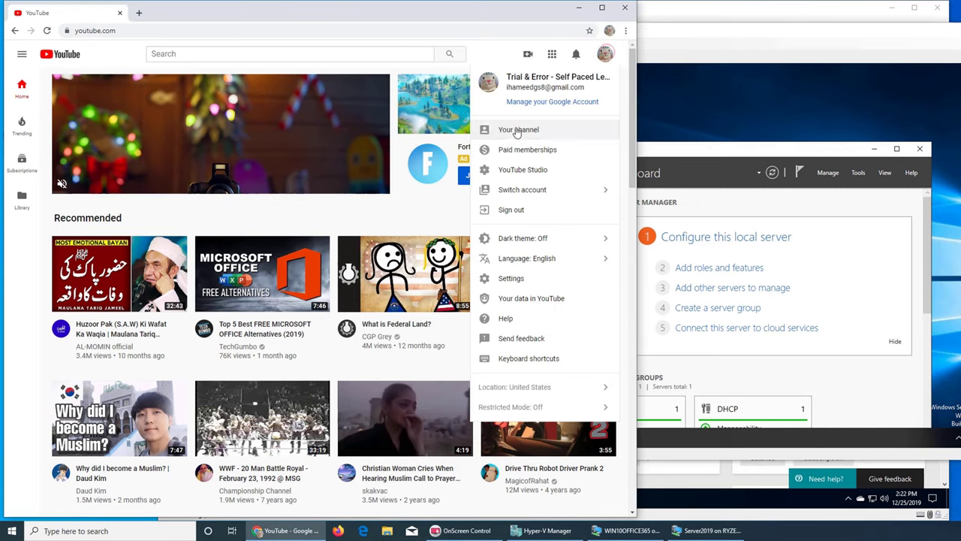
left_click(525, 130)
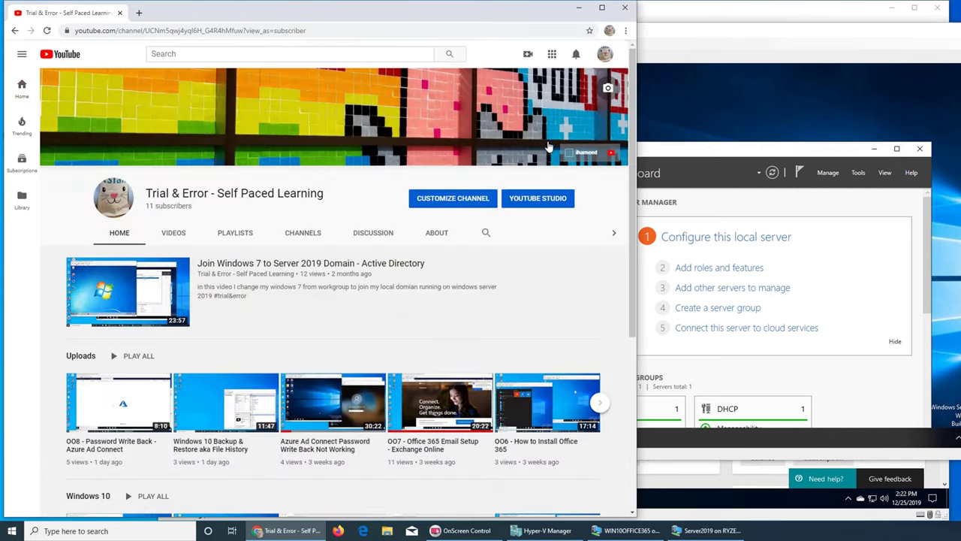
left_click(176, 233)
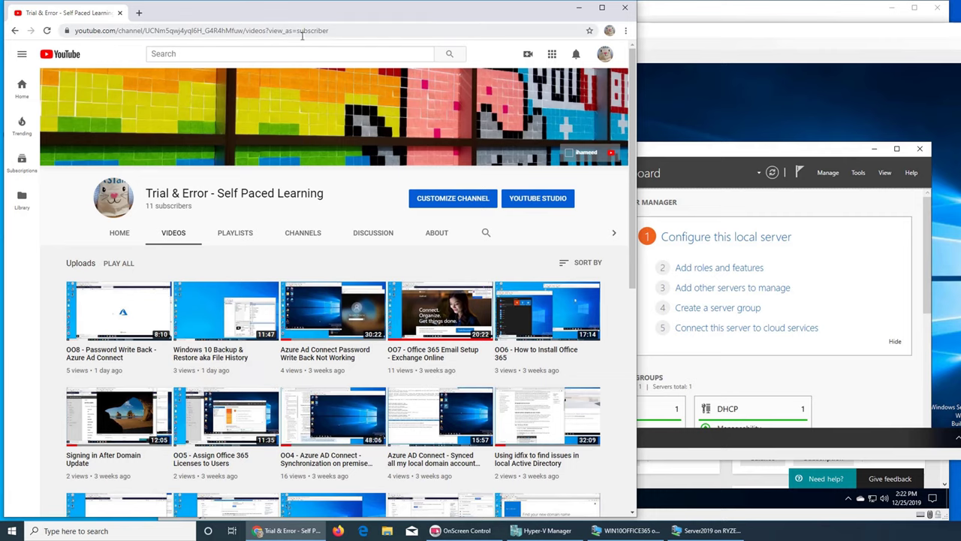
left_click(624, 8)
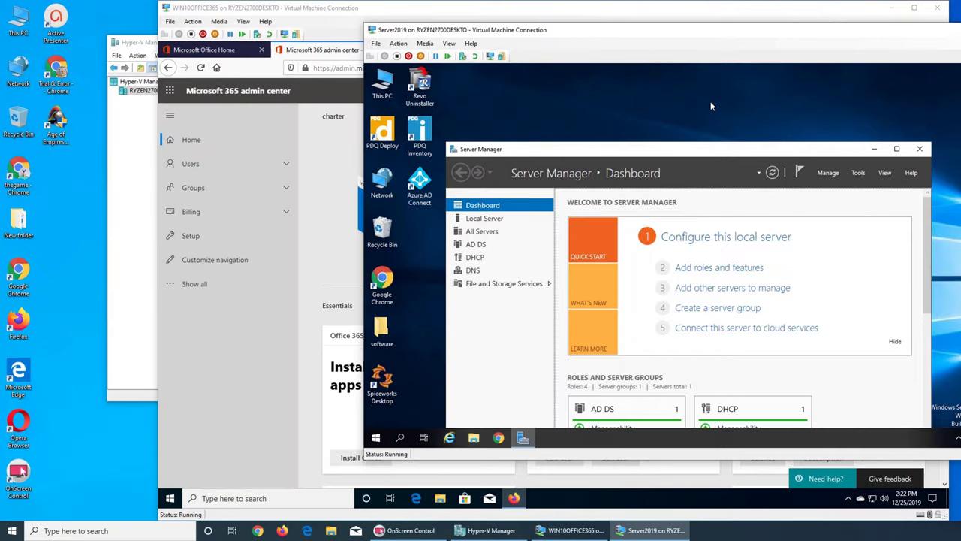
Reload the admin center home page in Firefox on the WIN10OFFICE365 VM
left_click(315, 183)
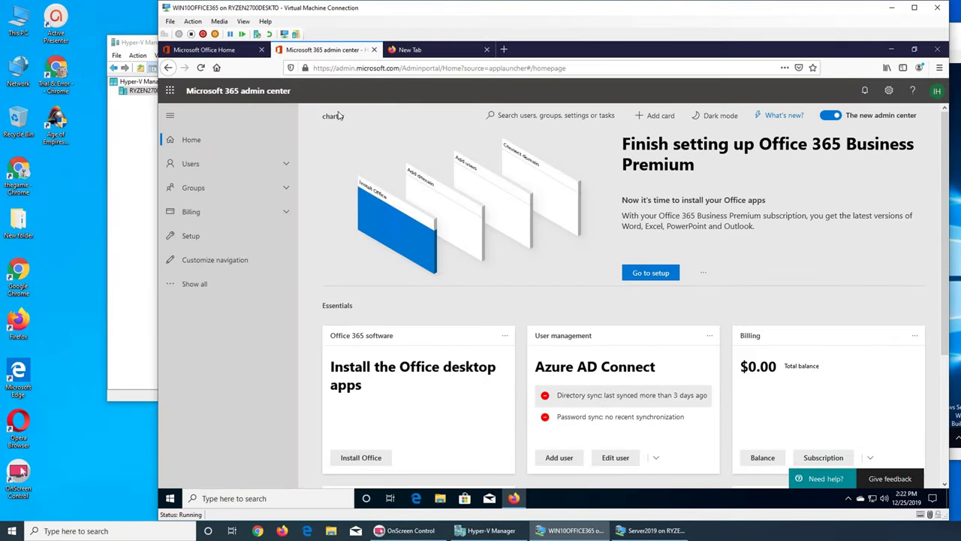
left_click(199, 68)
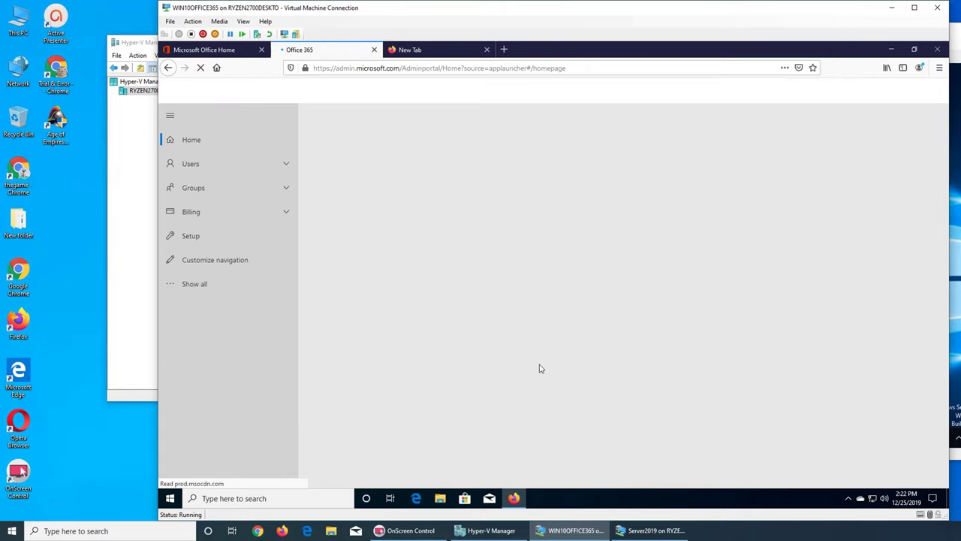